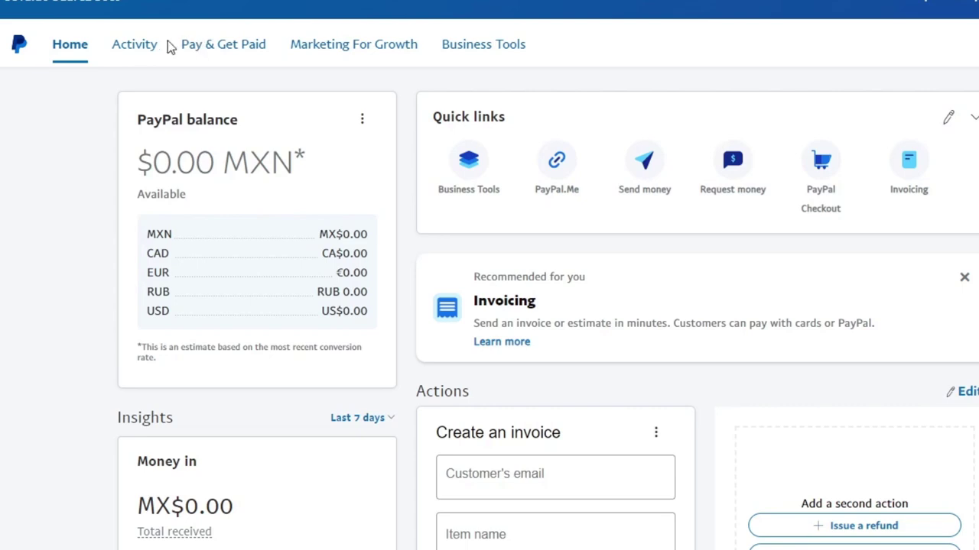
Open the Pay & Get Paid menu with Wallet, Invoicing, Make Payments and Accept Payments
left_click(220, 58)
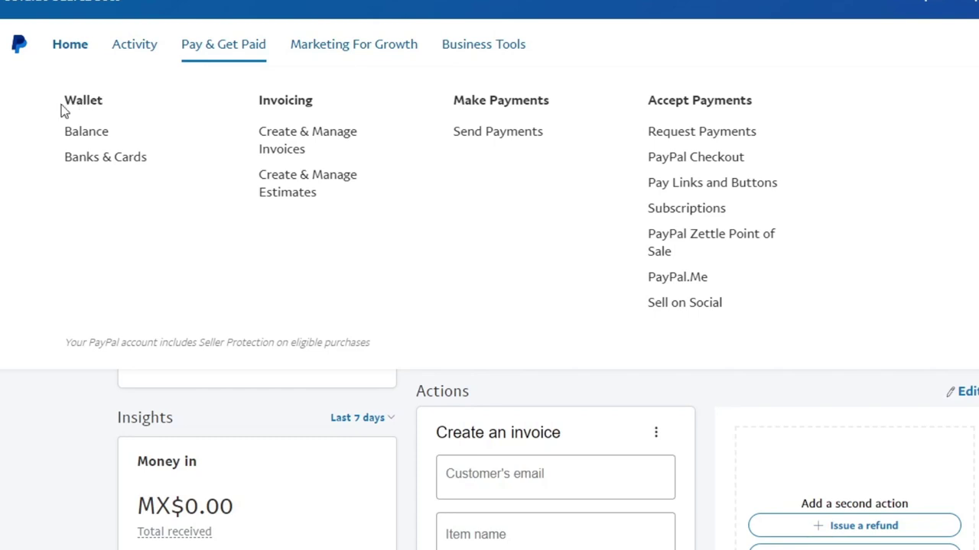
Go to Wallet > Banks & Cards and scroll to the linked banks and cards
left_click(106, 157)
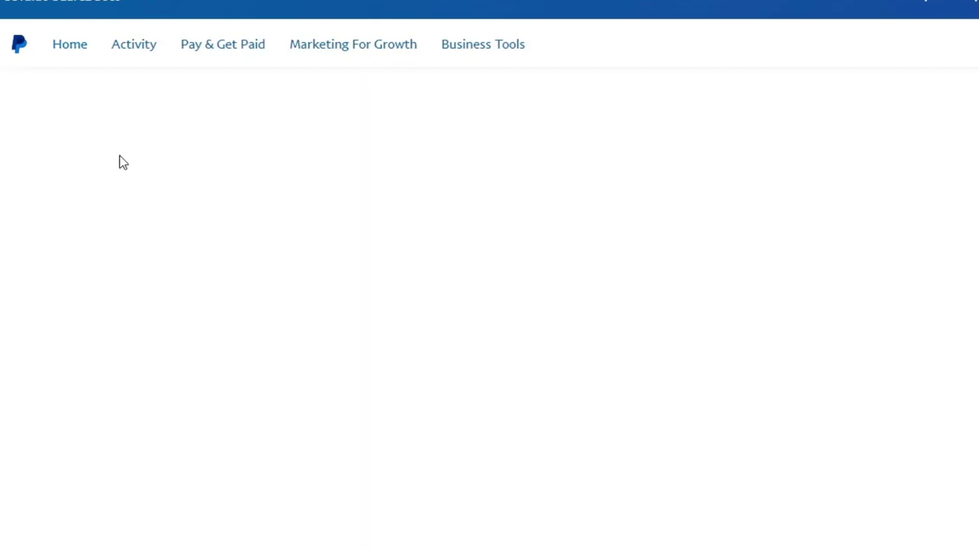
scroll(119, 156, "up", 10)
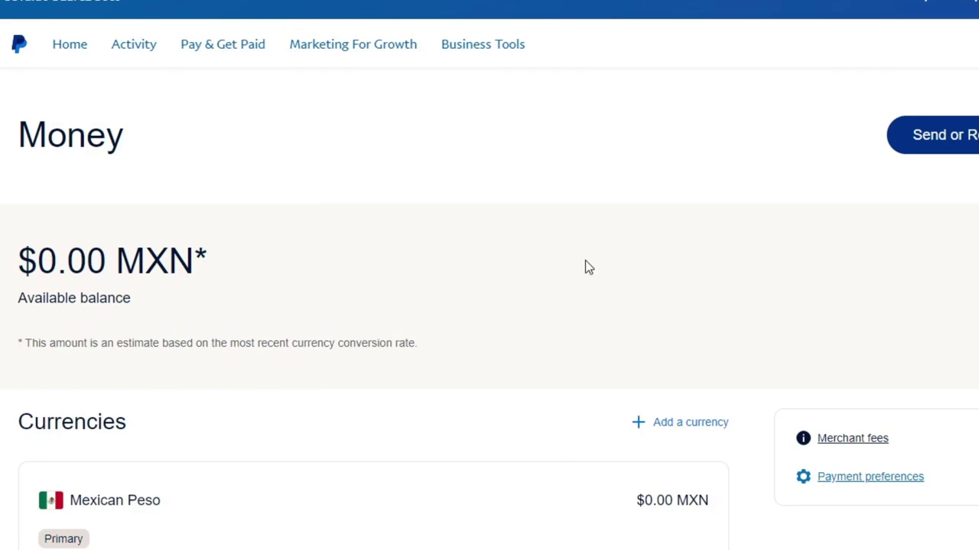
scroll(588, 267, "down", 6)
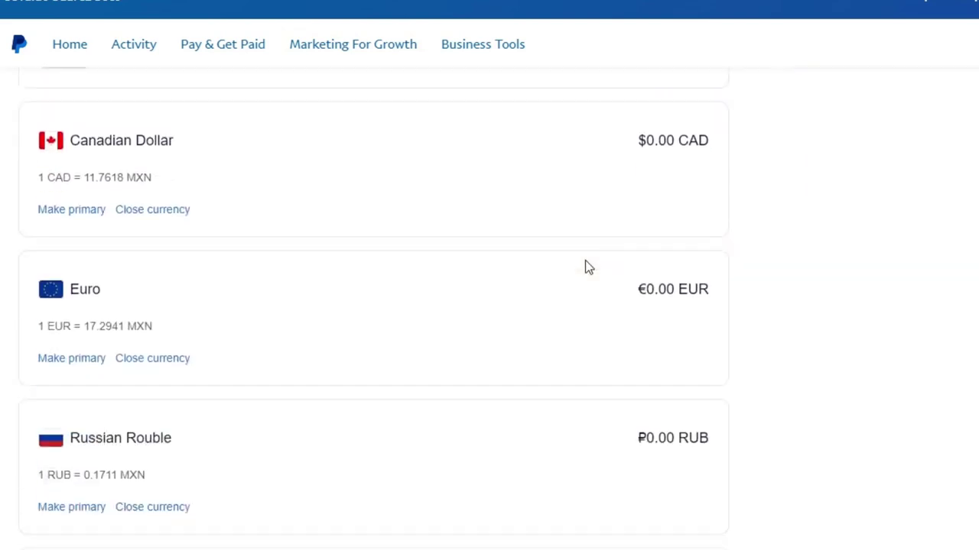
scroll(587, 267, "up", 6)
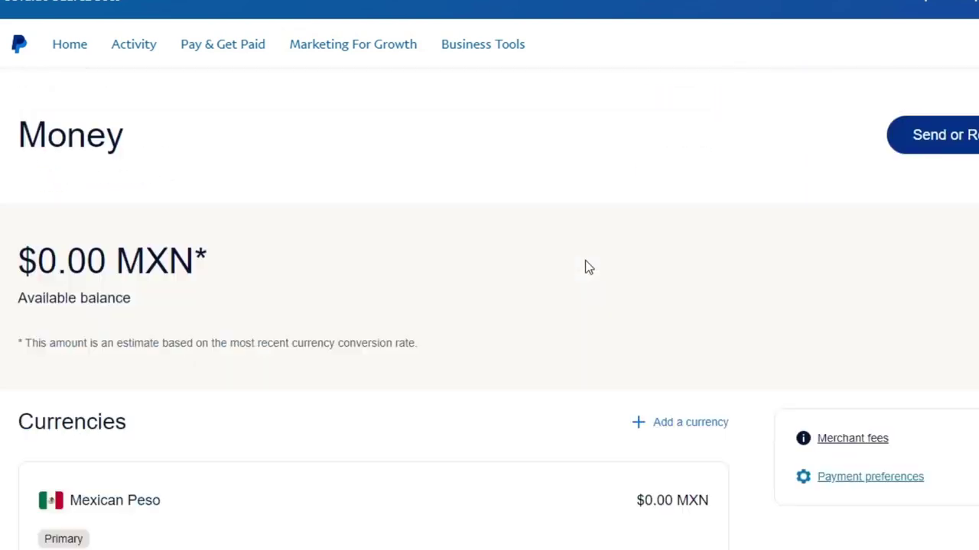
scroll(588, 266, "down", 10)
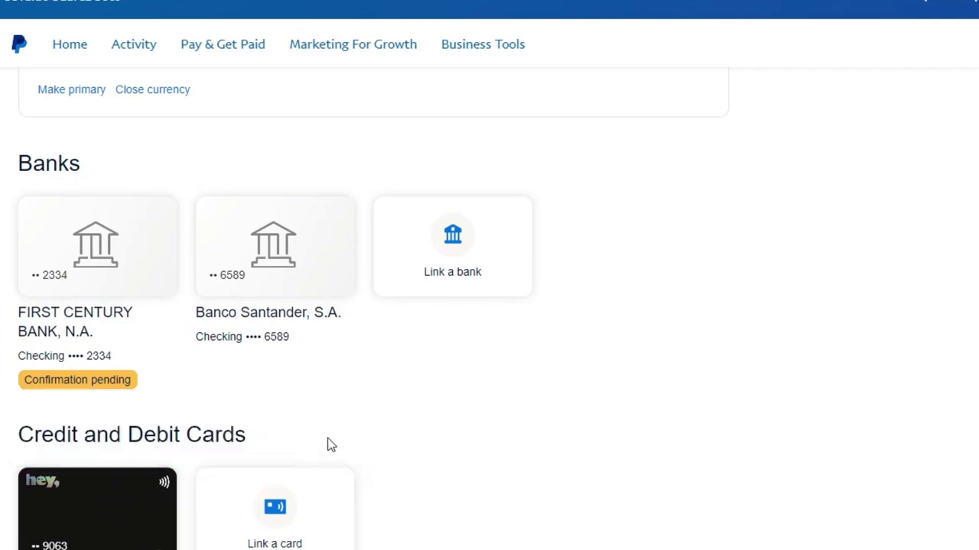
left_click(463, 294)
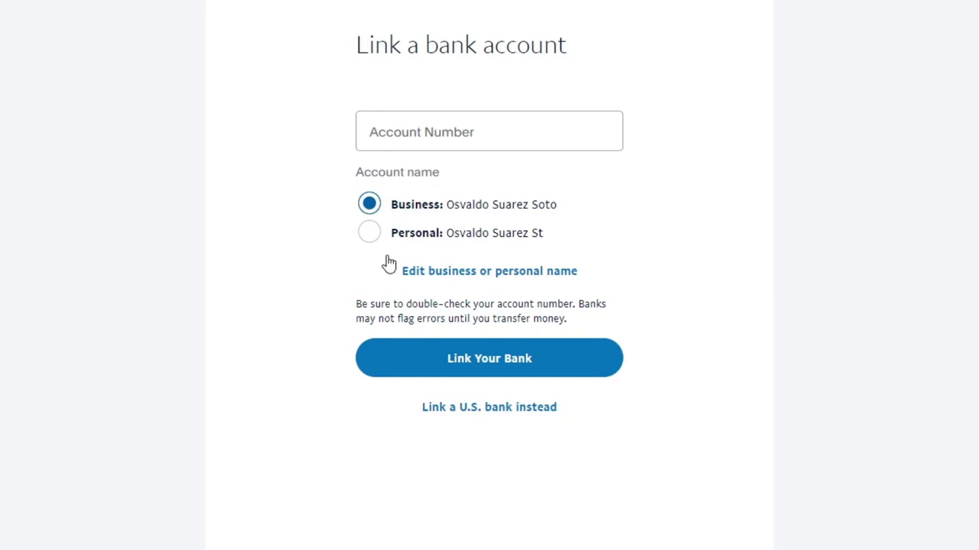
left_click(471, 132)
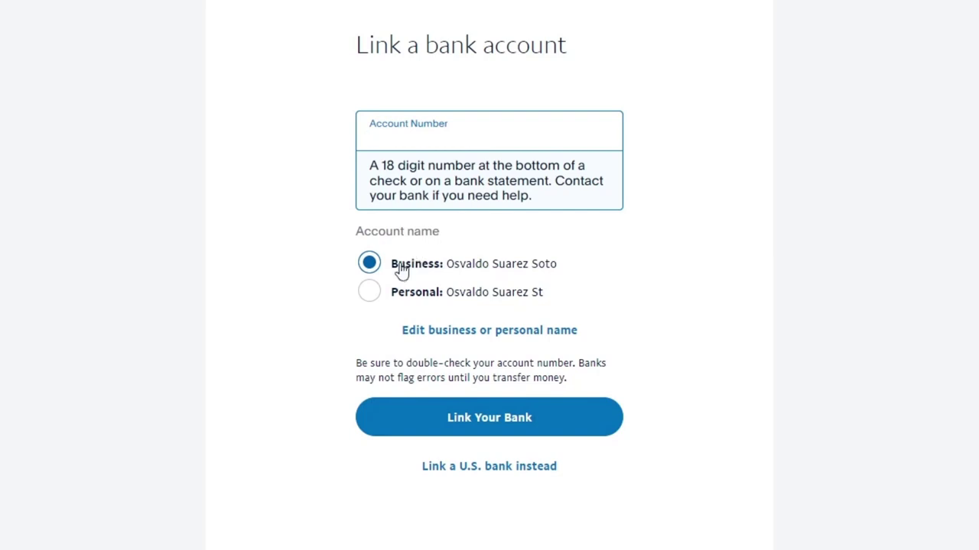
left_click(499, 292)
left_click(425, 241)
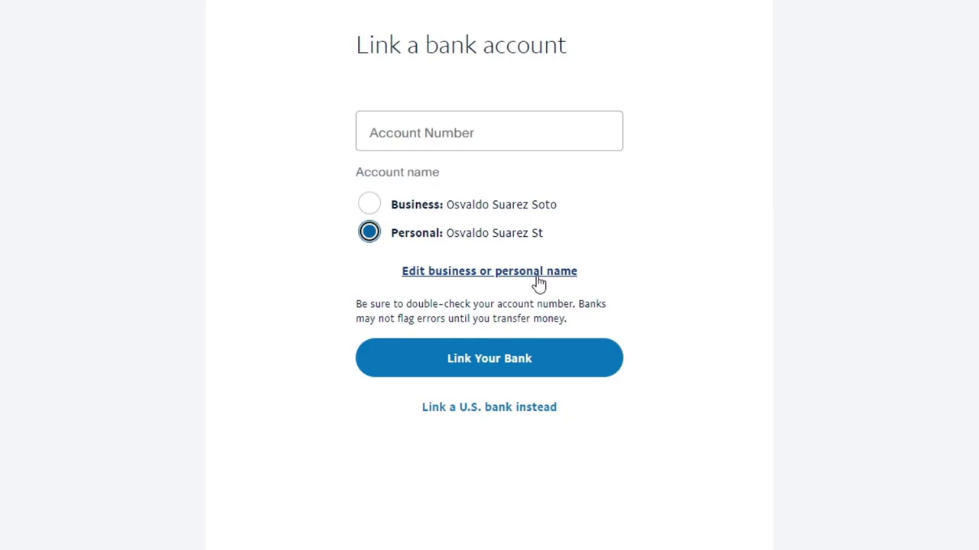
left_click(525, 407)
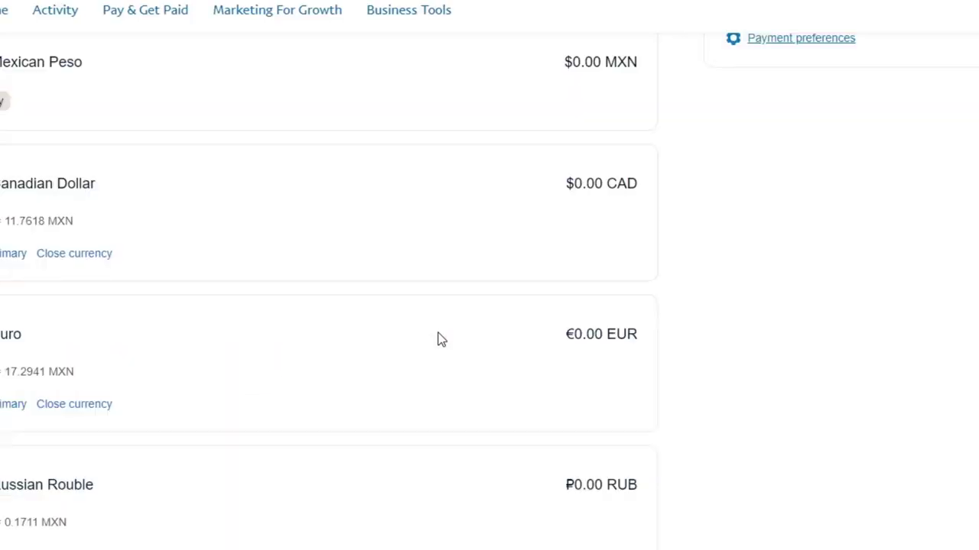
scroll(439, 339, "down", 10)
left_click(402, 157)
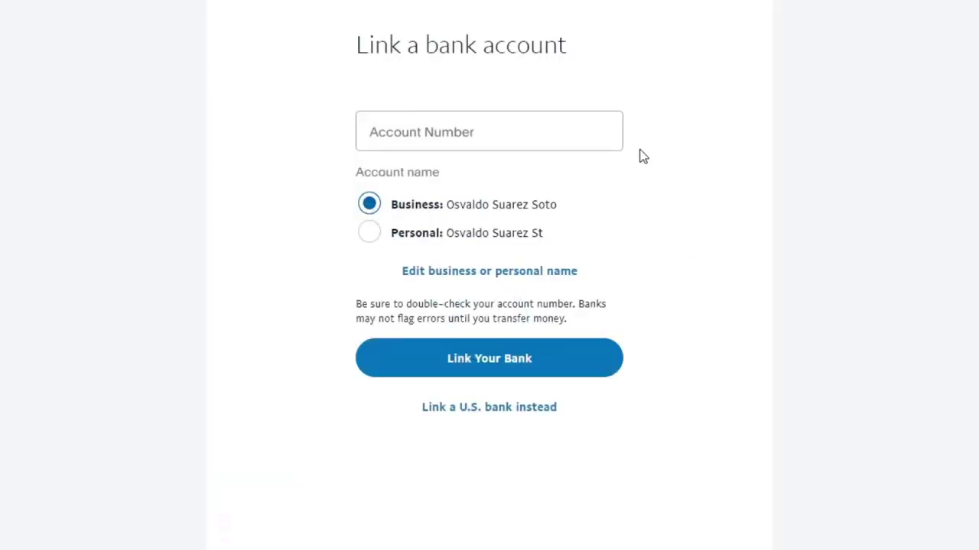
left_click(490, 123)
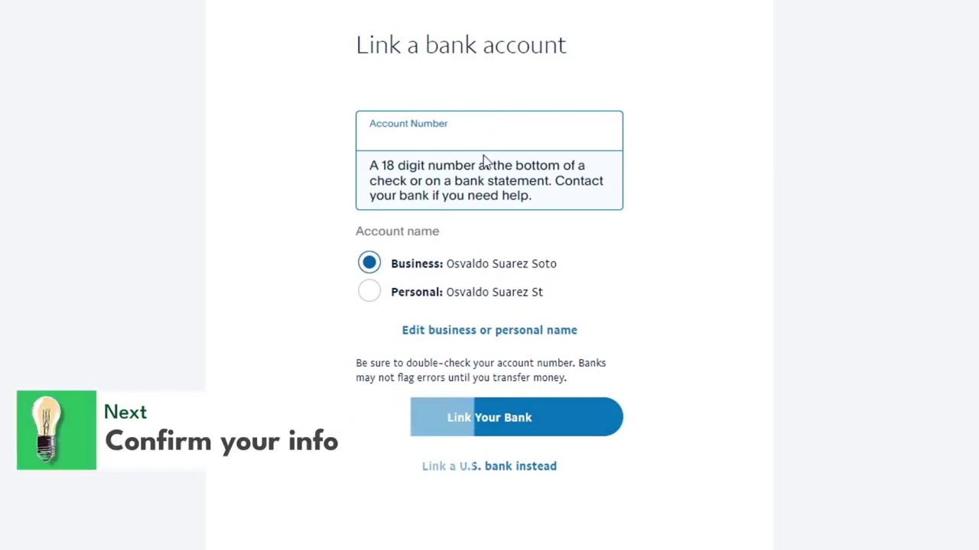
left_click(503, 417)
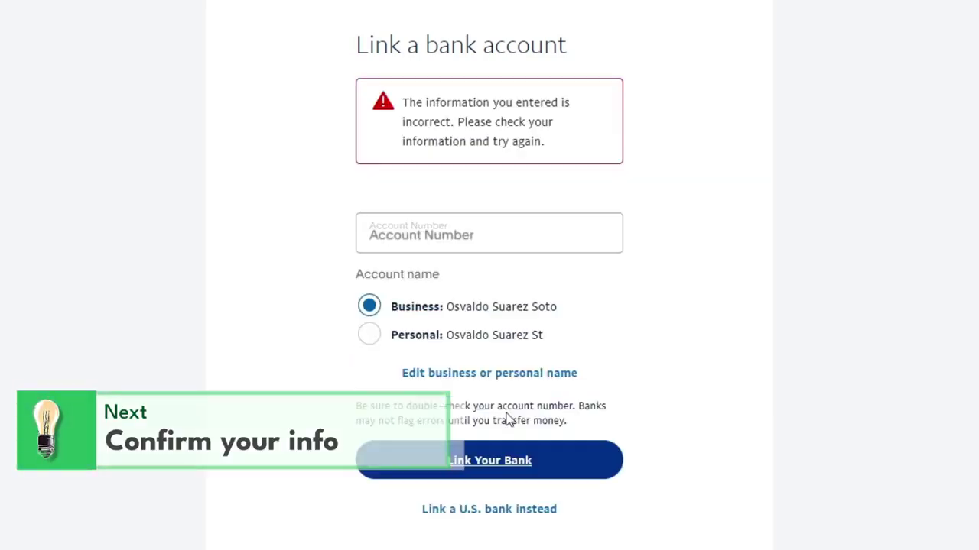
left_click(503, 341)
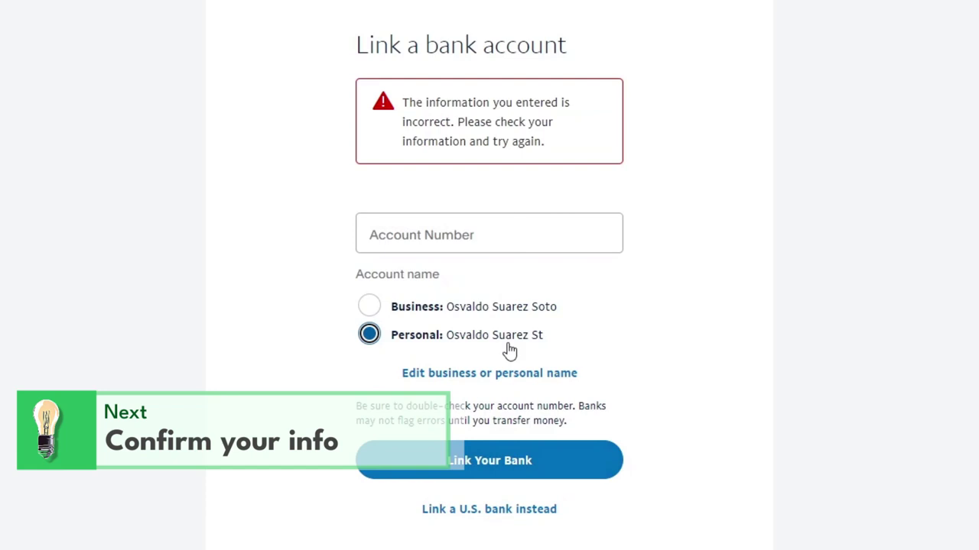
left_click(497, 245)
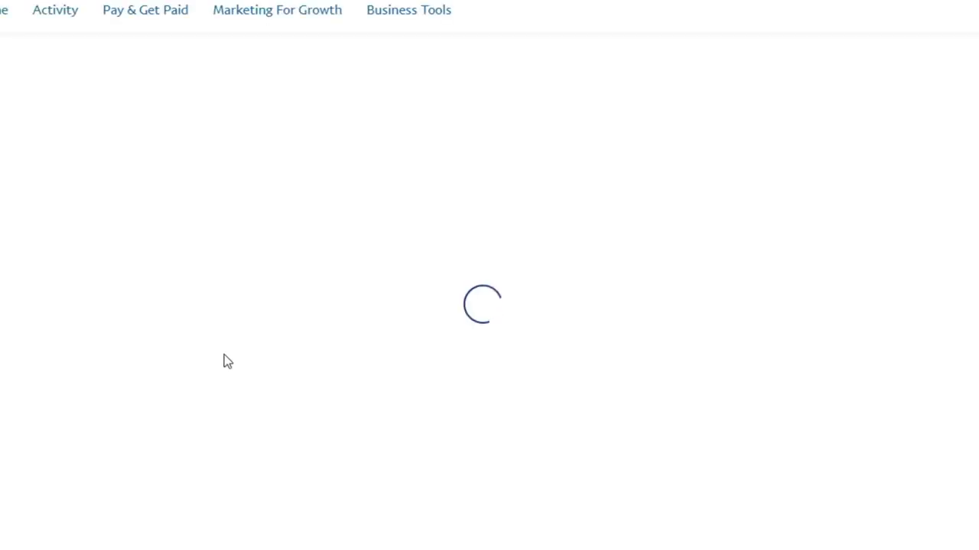
Scroll to Banks and open the FIRST CENTURY BANK account marked Confirmation pending
scroll(330, 357, "down", 10)
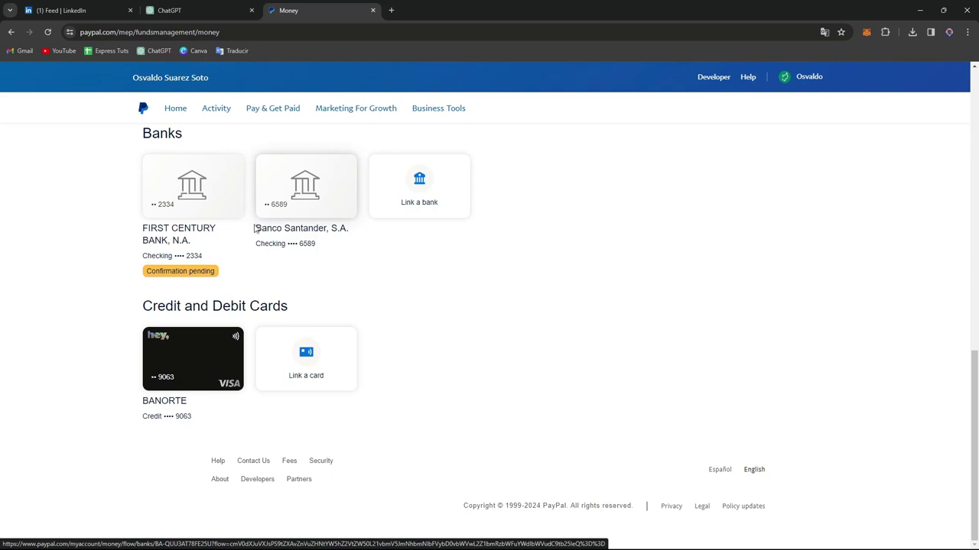
left_click(221, 214)
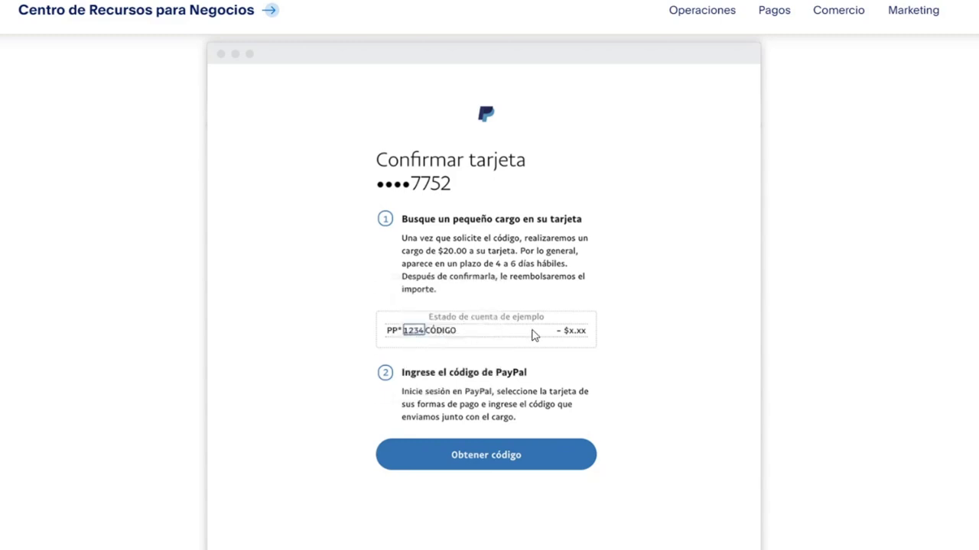
Close the bank details panel and scroll back to the Money page's Banks section
scroll(585, 341, "down", 6)
scroll(587, 322, "up", 4)
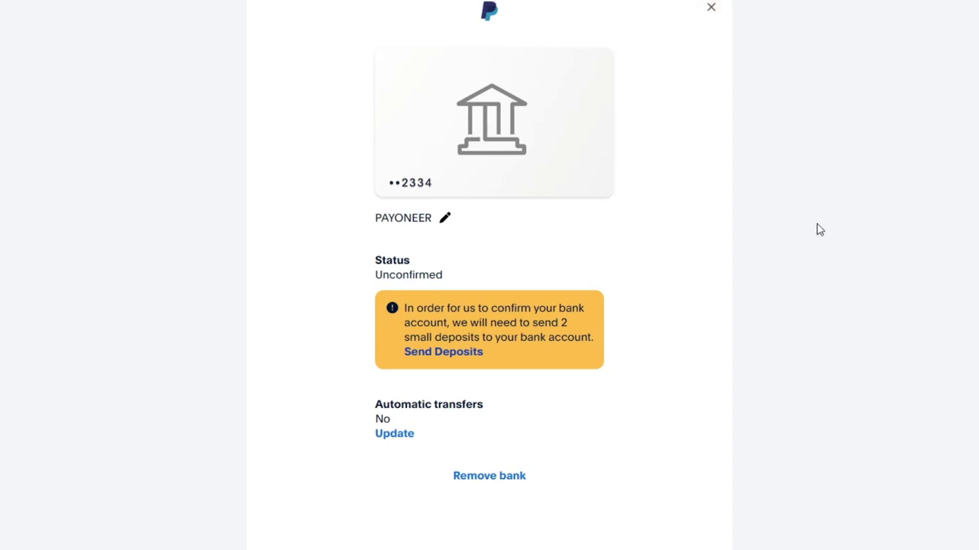
left_click(709, 9)
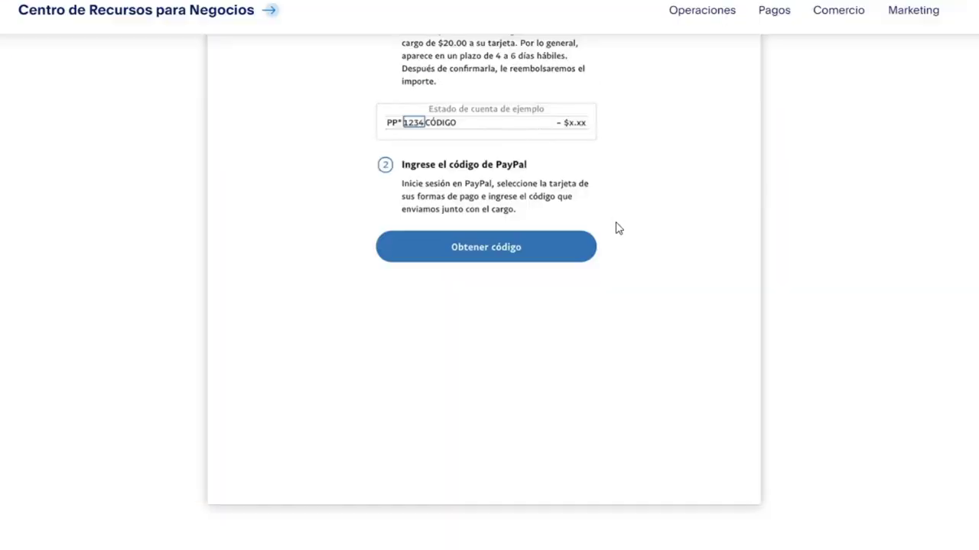
scroll(611, 252, "up", 1)
scroll(608, 279, "up", 1)
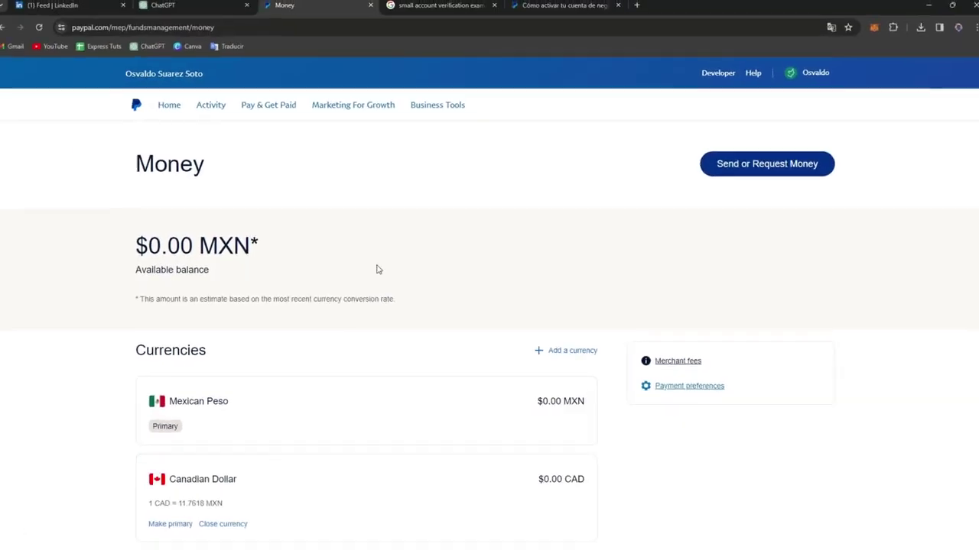
scroll(378, 269, "down", 10)
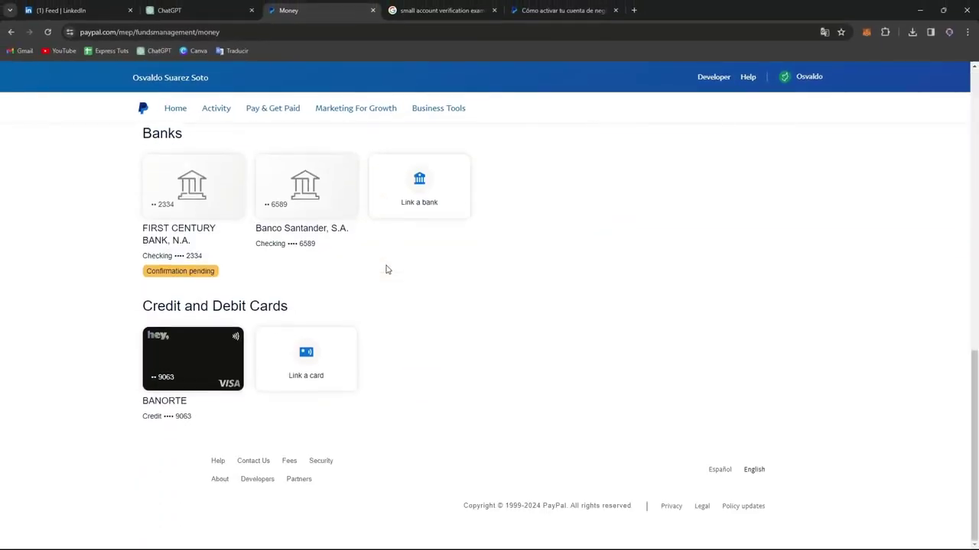
left_click(328, 208)
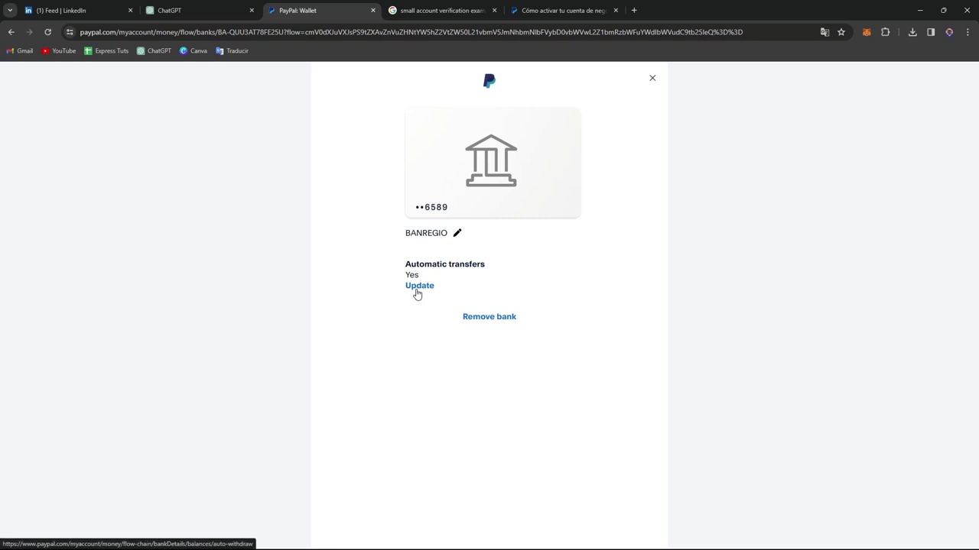
left_click(417, 291)
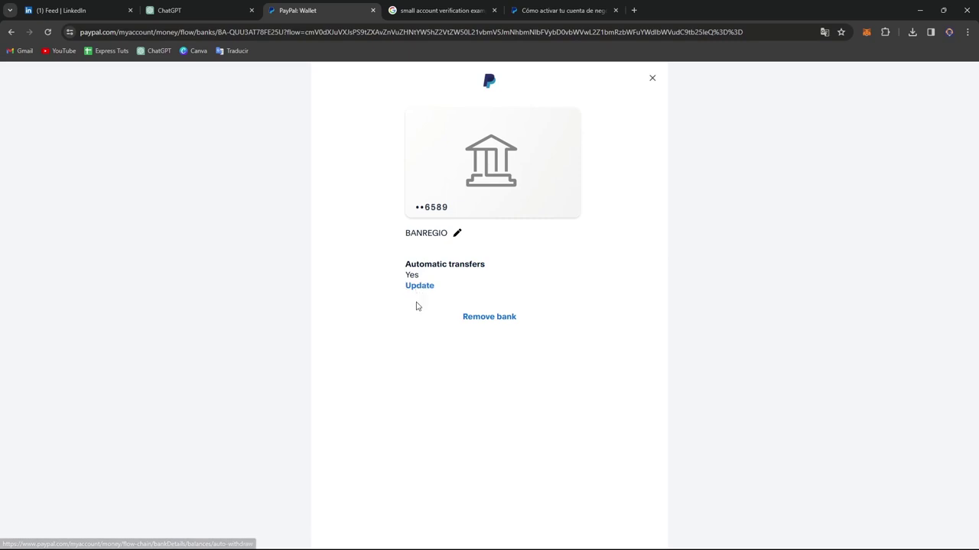
left_click_drag(419, 264, 491, 270)
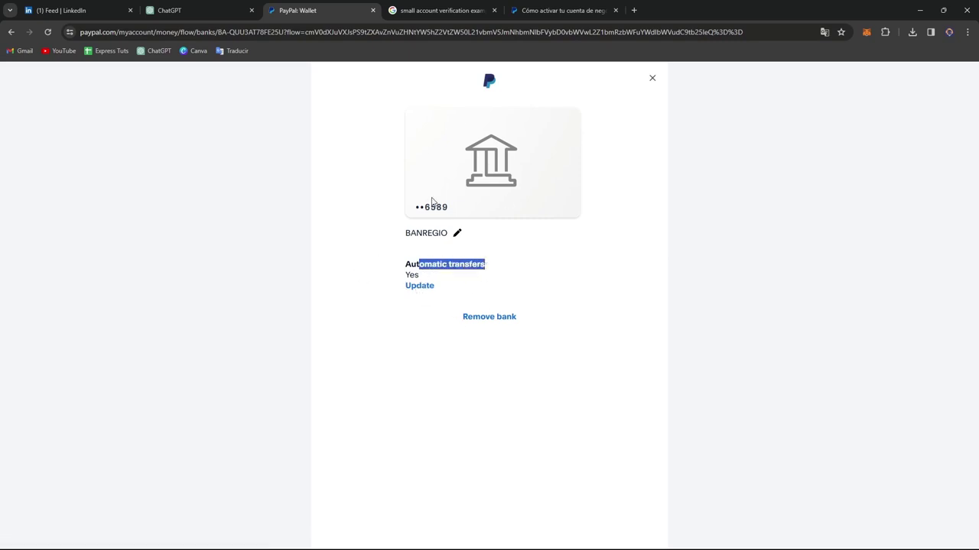
left_click(686, 231)
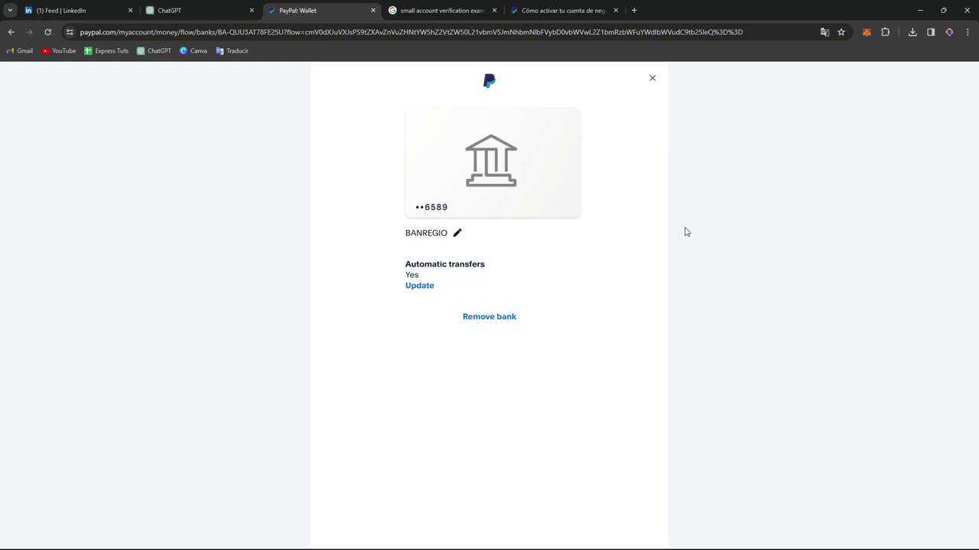
left_click(654, 81)
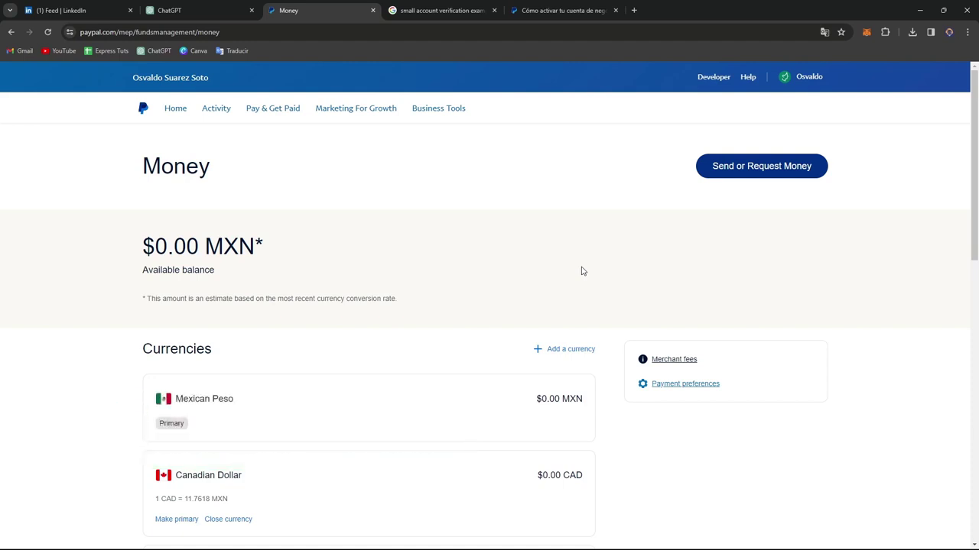
Scroll down the Money page toward the Contact Us link
scroll(581, 271, "down", 10)
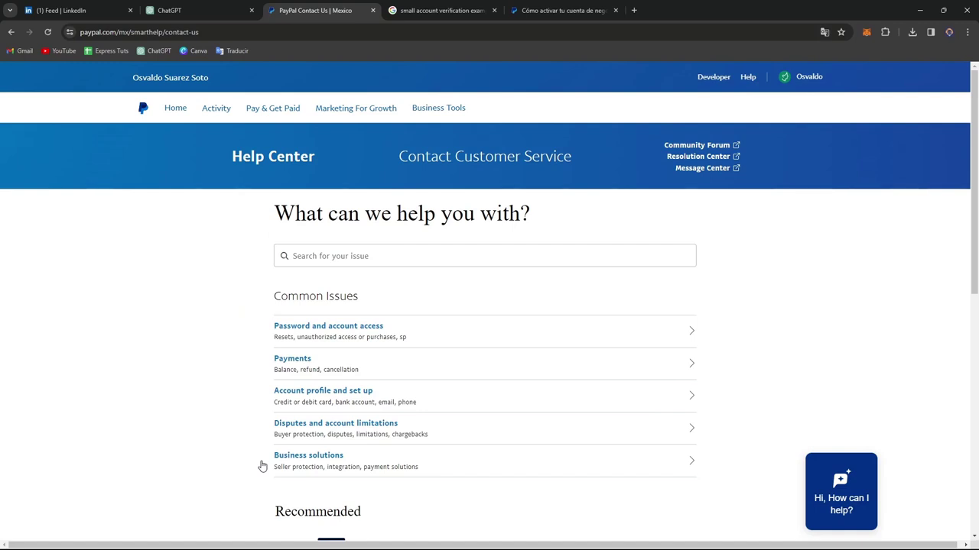
Open the PayPal Assistant chat and start a message with Message us
left_click(847, 467)
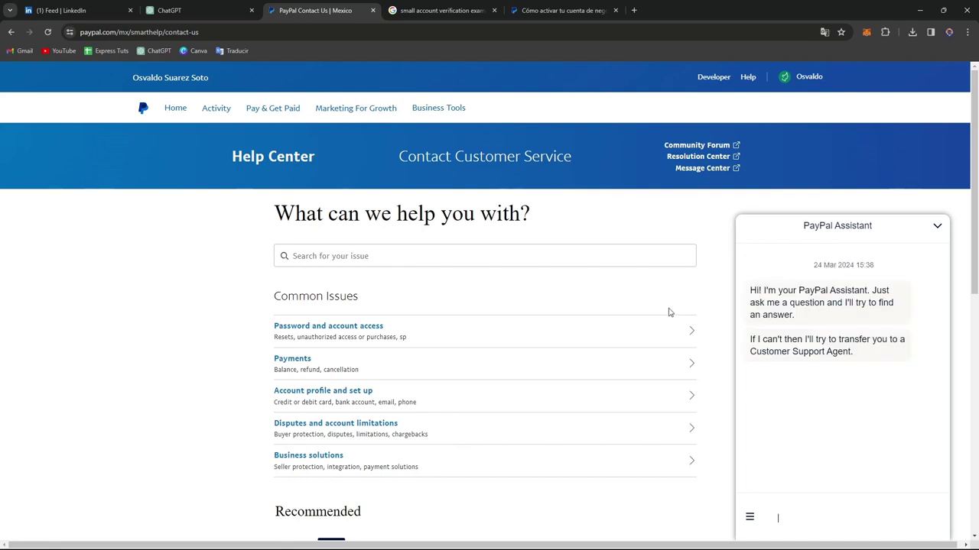
scroll(661, 302, "down", 10)
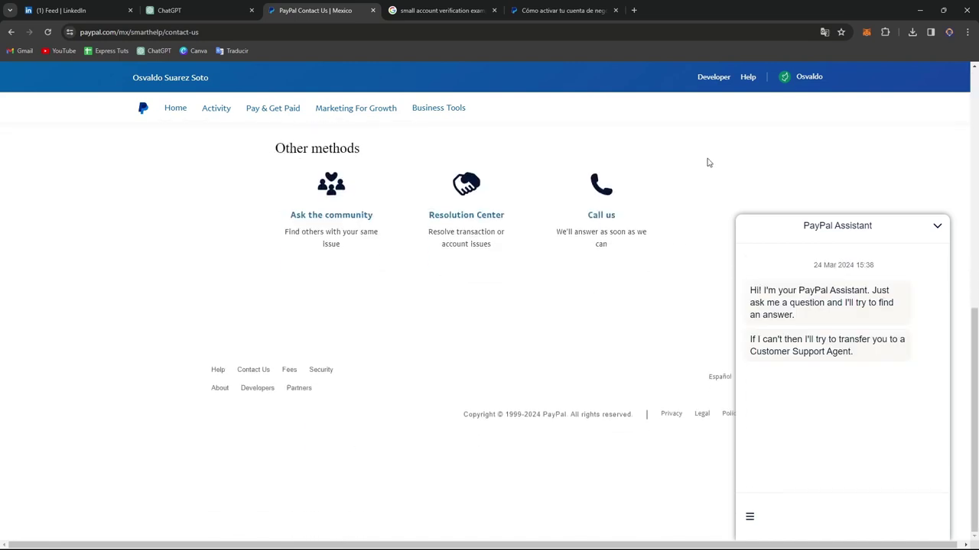
scroll(707, 163, "up", 2)
left_click(345, 223)
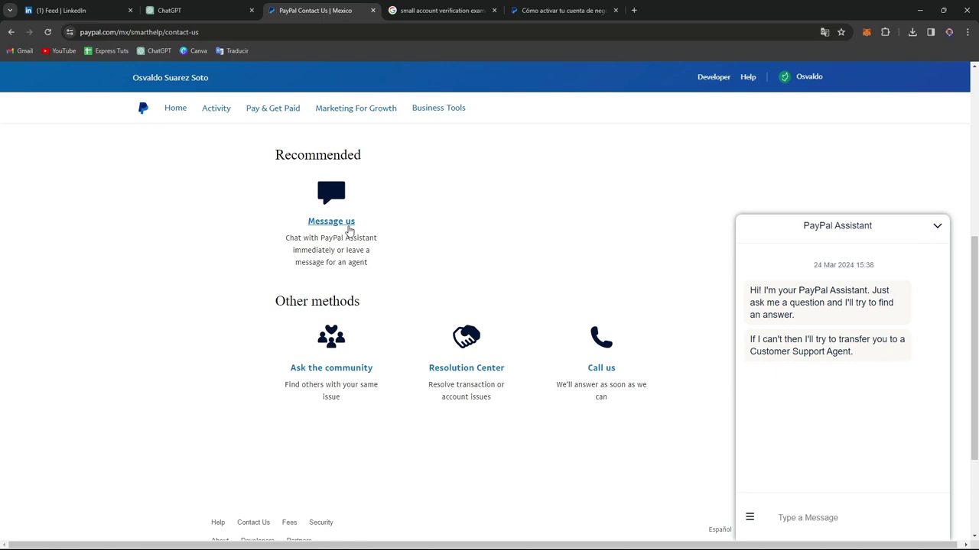
Collapse and close the assistant chat, then return to the PayPal Home dashboard
scroll(523, 271, "up", 5)
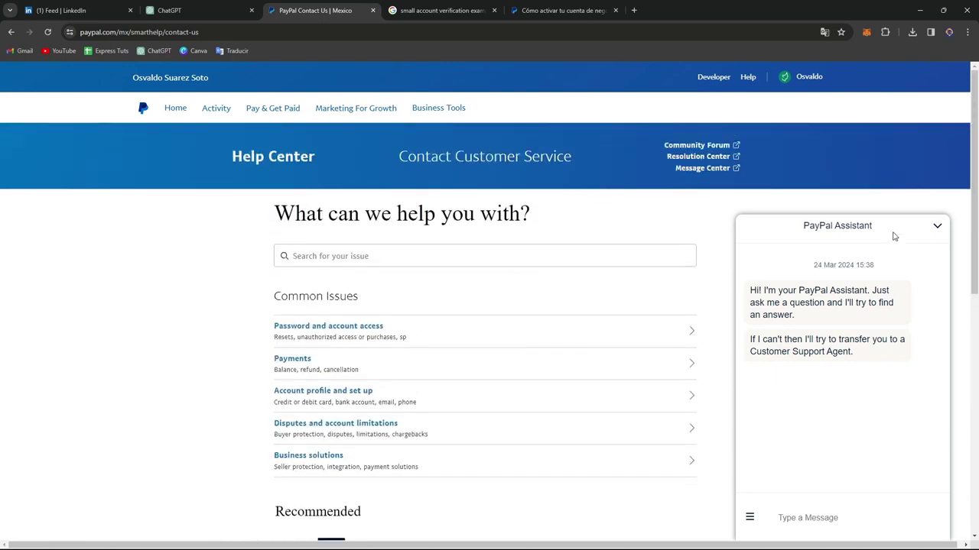
left_click(937, 227)
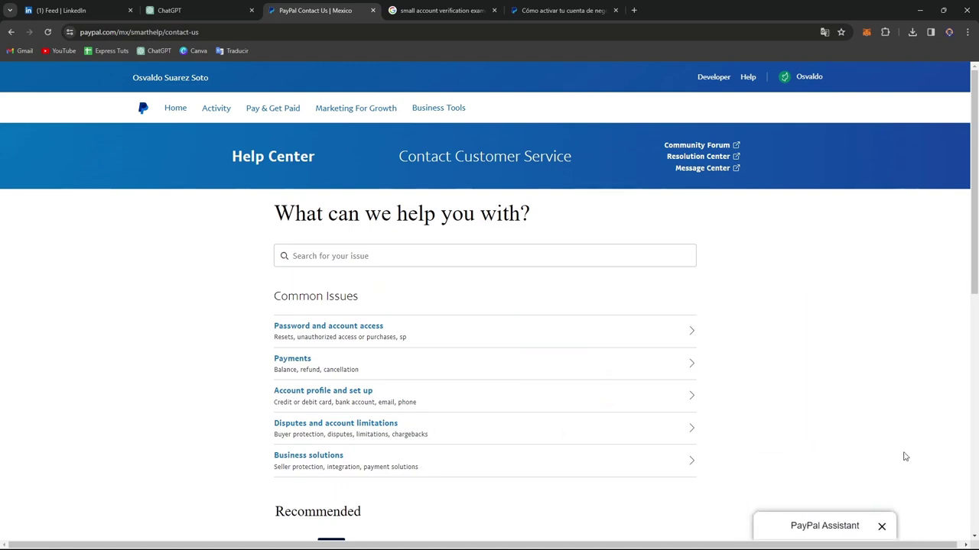
left_click(882, 526)
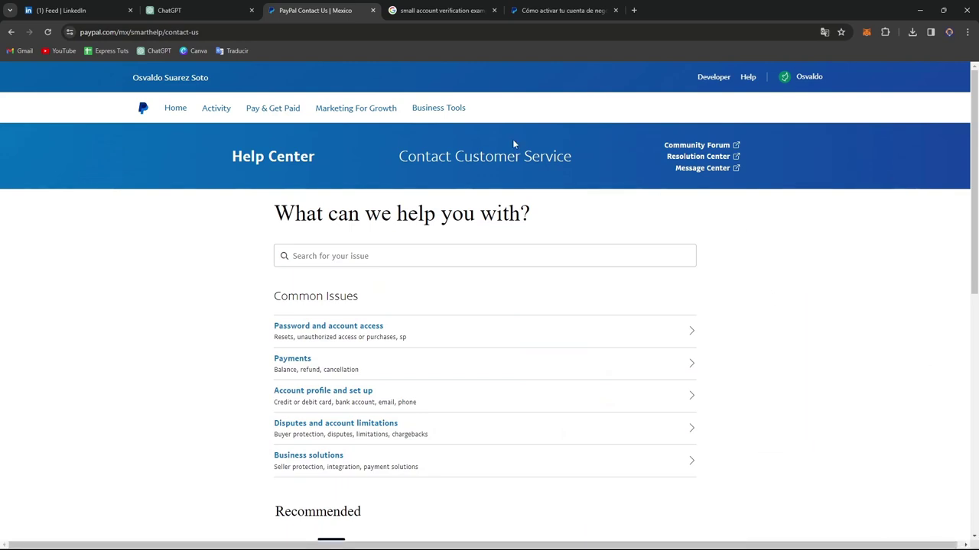
left_click(143, 113)
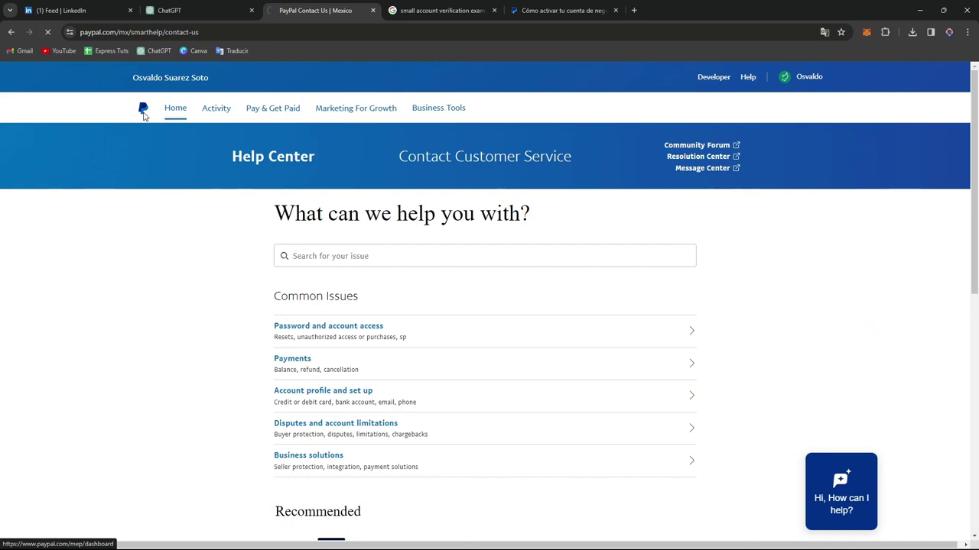